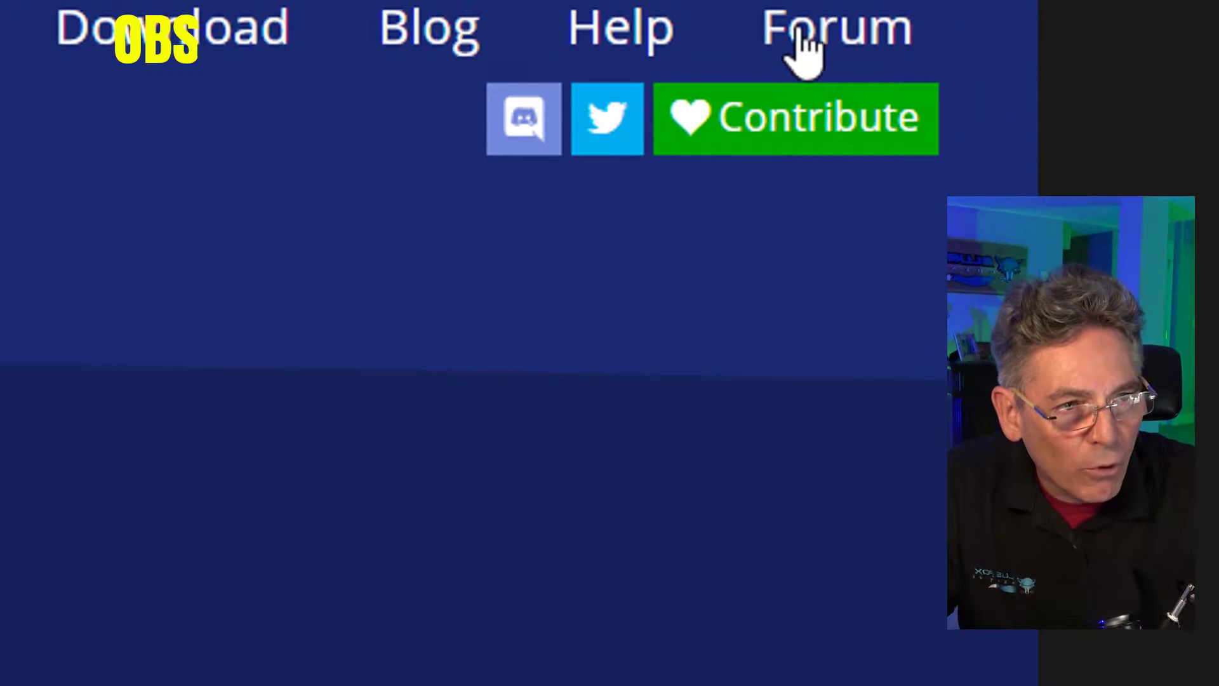
# Go to the OBS forums from obsproject.com and show the Resources section.
pyautogui.click(802, 50)
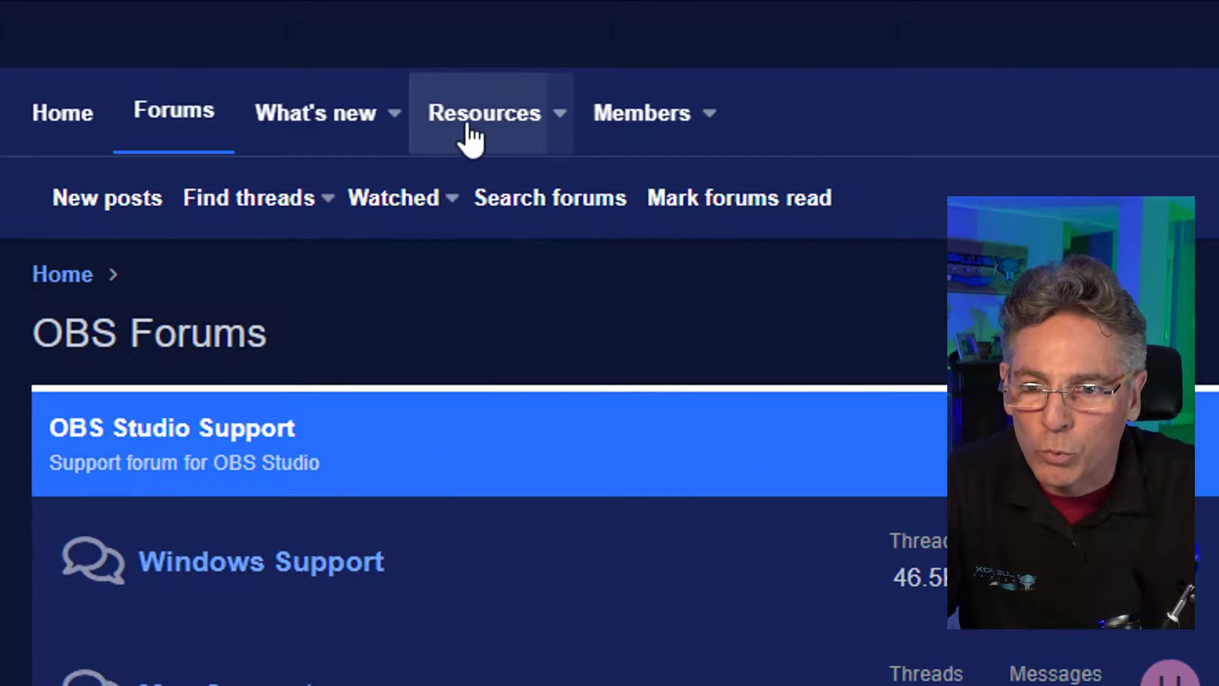
pyautogui.click(490, 133)
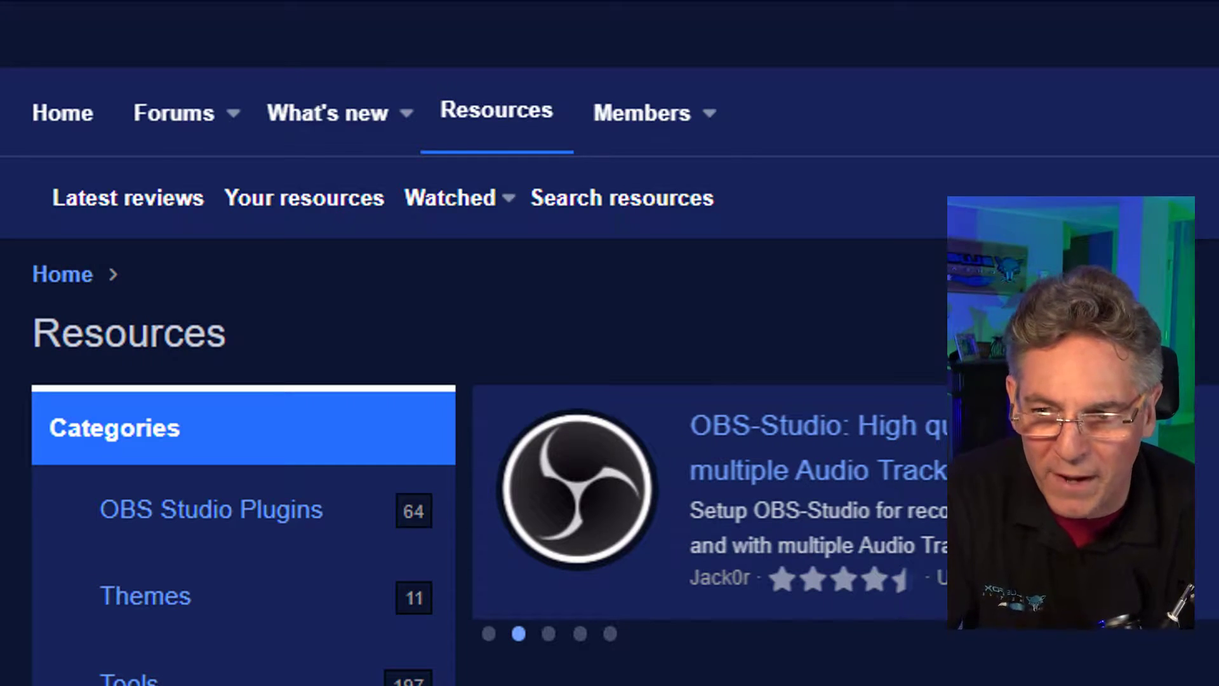
# Open the OBS Studio Plugins category and scroll through its plugin list.
pyautogui.click(274, 516)
pyautogui.scroll(-5, 273, 531)
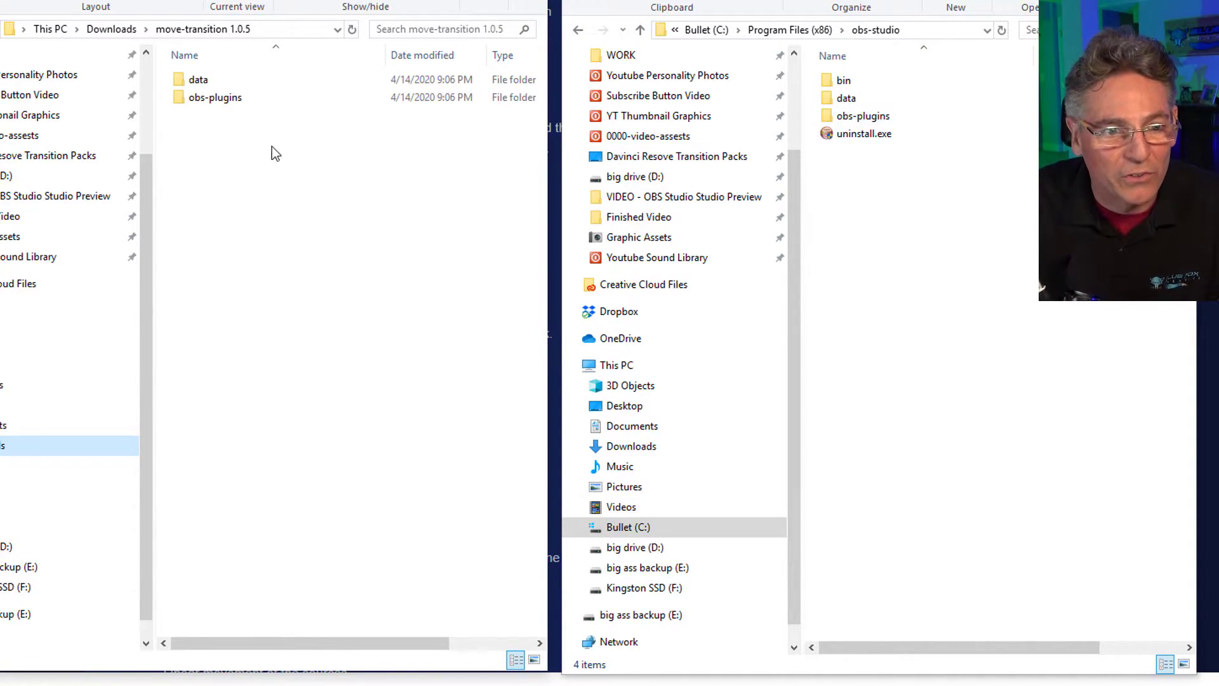
# Open the downloaded plugin's obs-plugins\64bit folder, showing move-transition.dll and move-transition.pdb.
pyautogui.moveTo(213, 103)
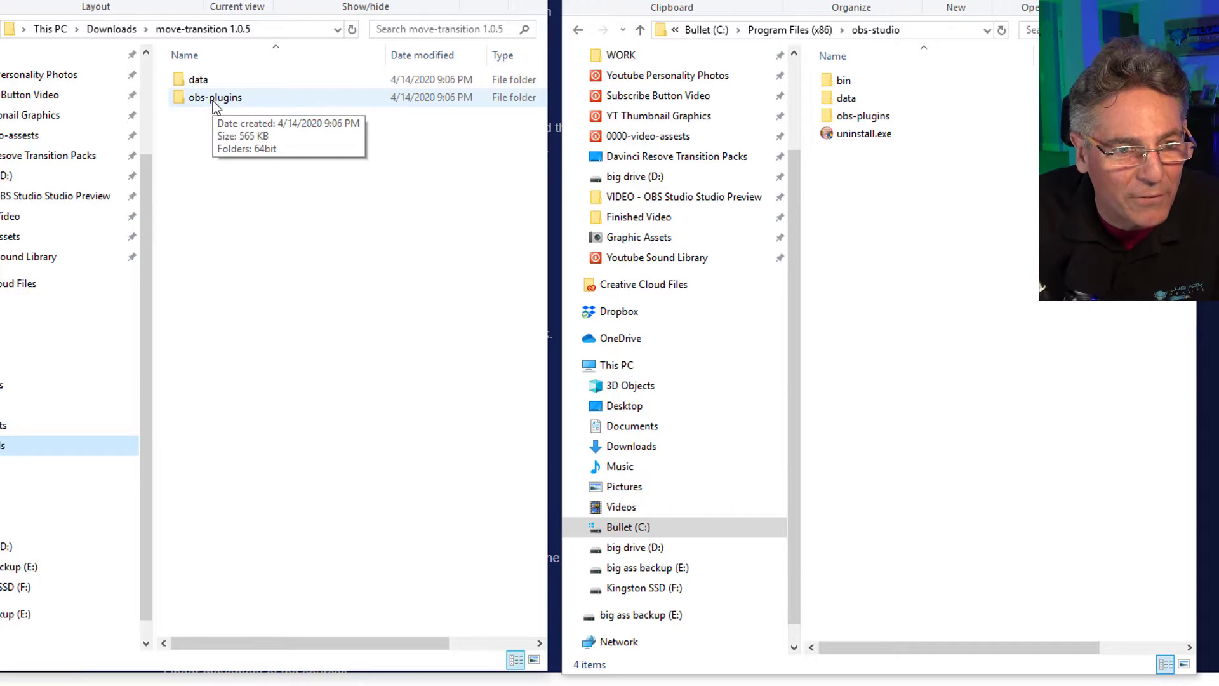
pyautogui.doubleClick(207, 101)
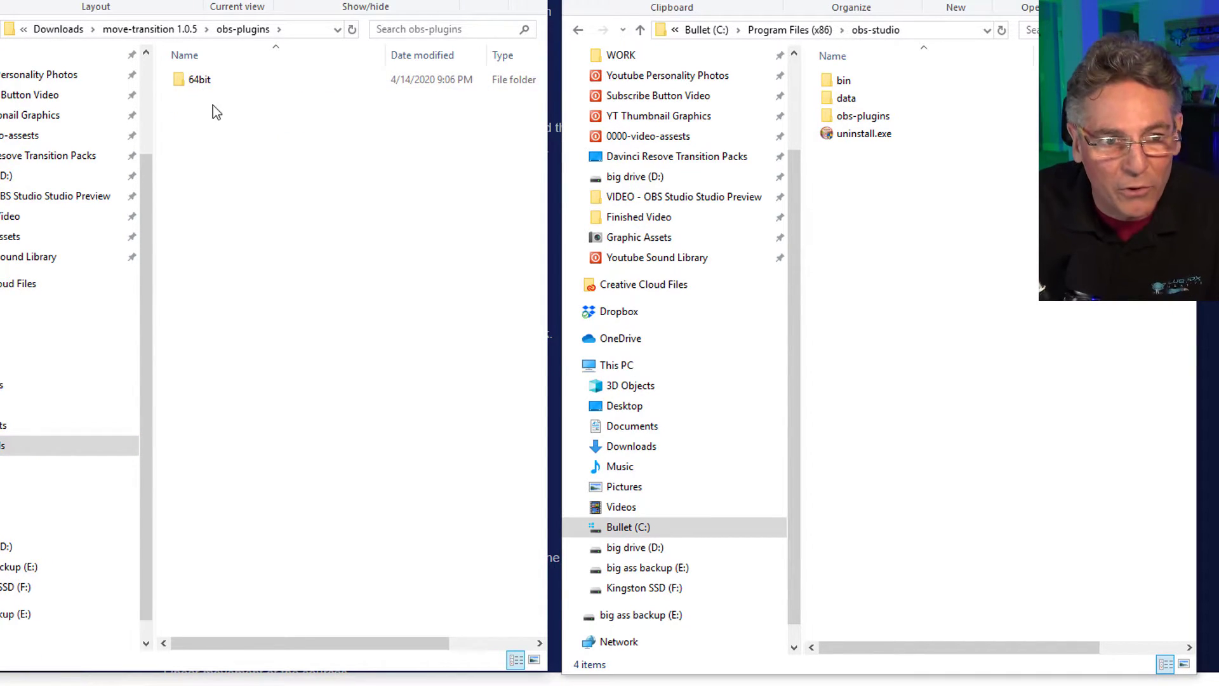
pyautogui.click(203, 81)
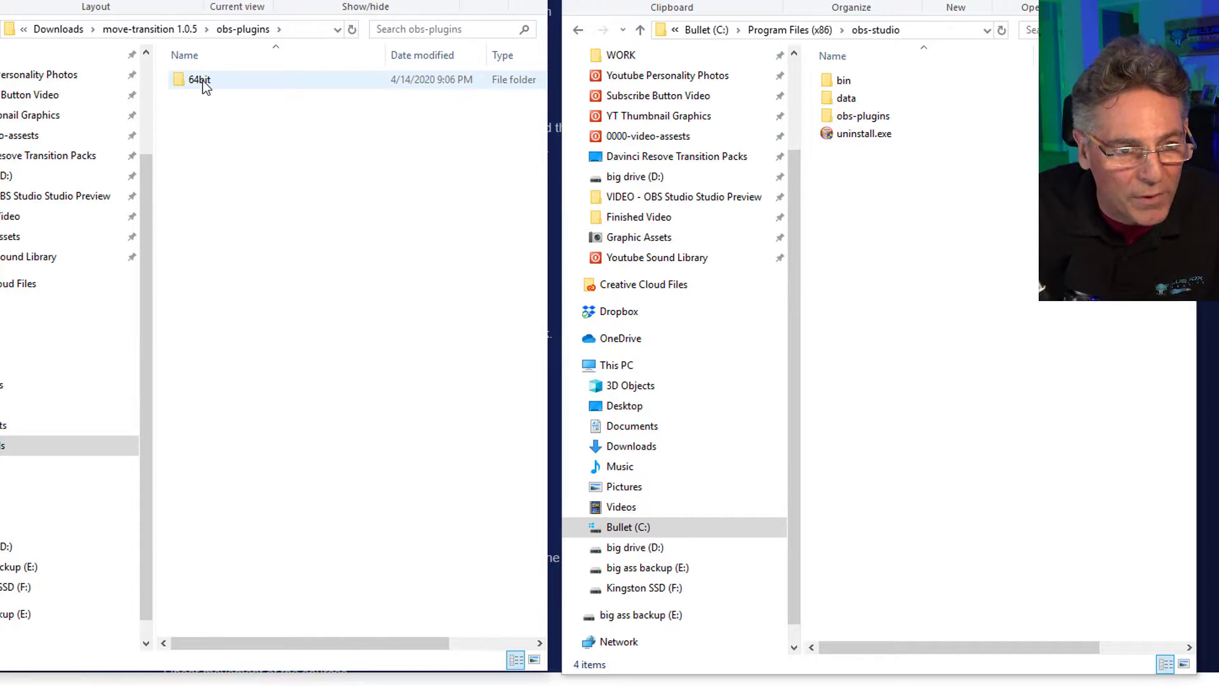
pyautogui.doubleClick(203, 81)
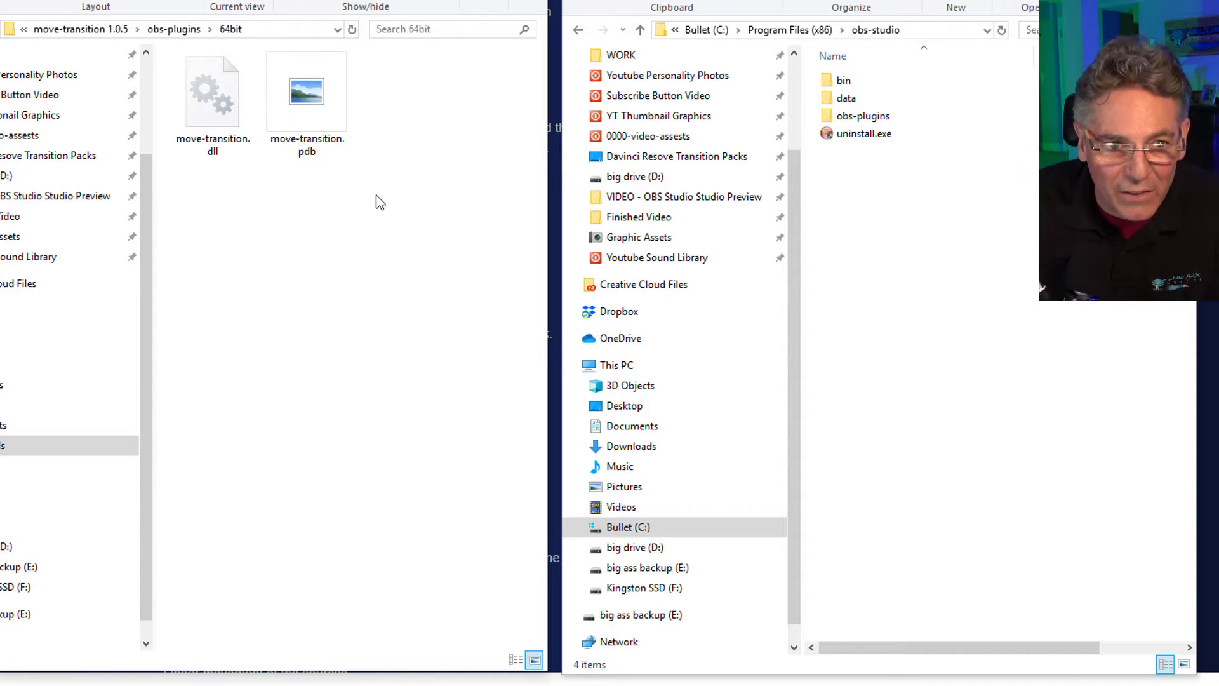
# Select both move-transition files and open obs-studio's obs-plugins\64bit folder in the right window.
pyautogui.moveTo(384, 192); pyautogui.dragTo(191, 96)
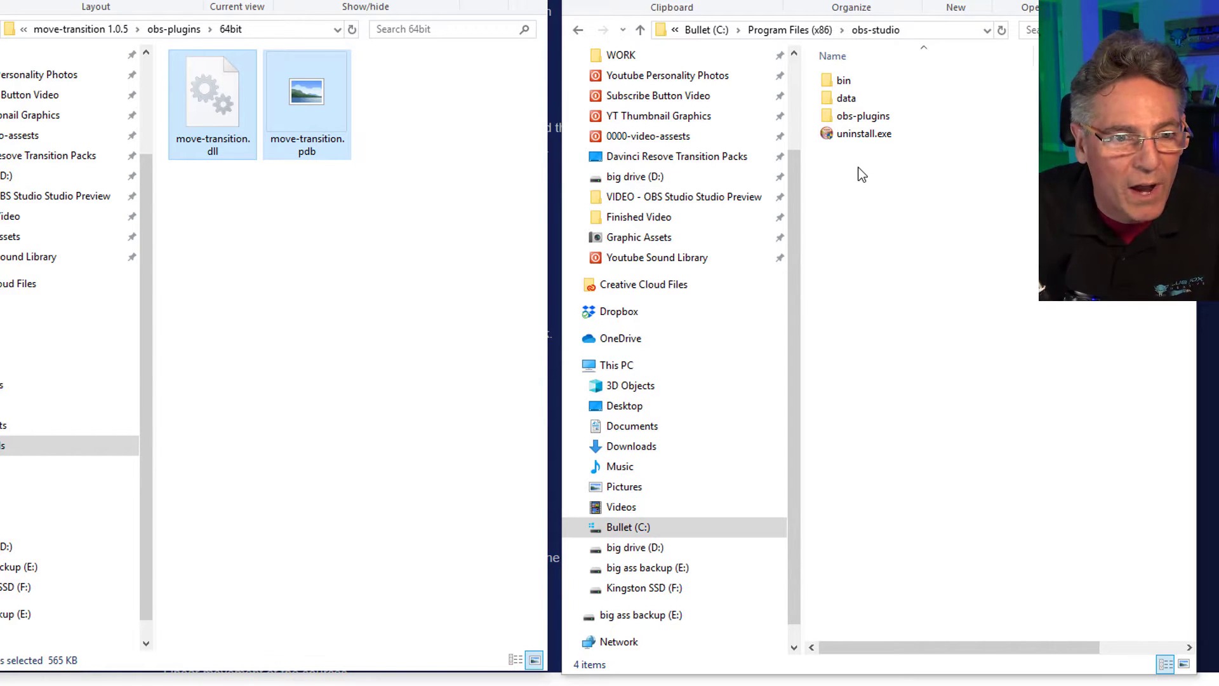
pyautogui.doubleClick(856, 118)
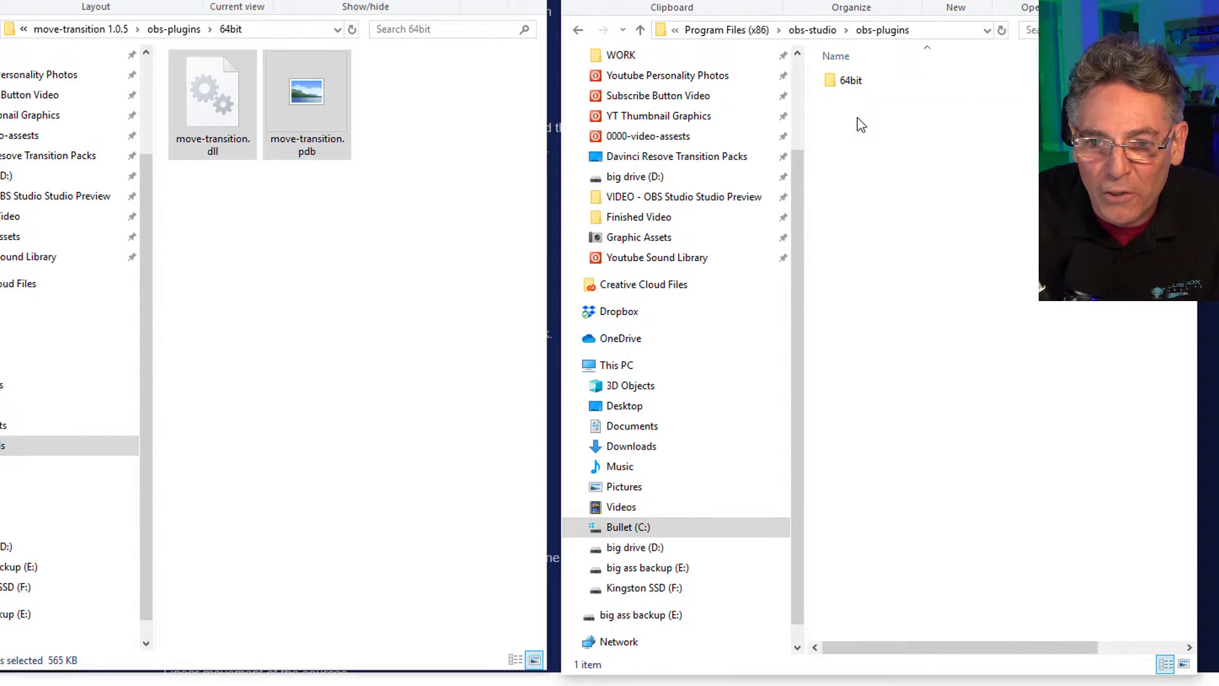
pyautogui.doubleClick(847, 82)
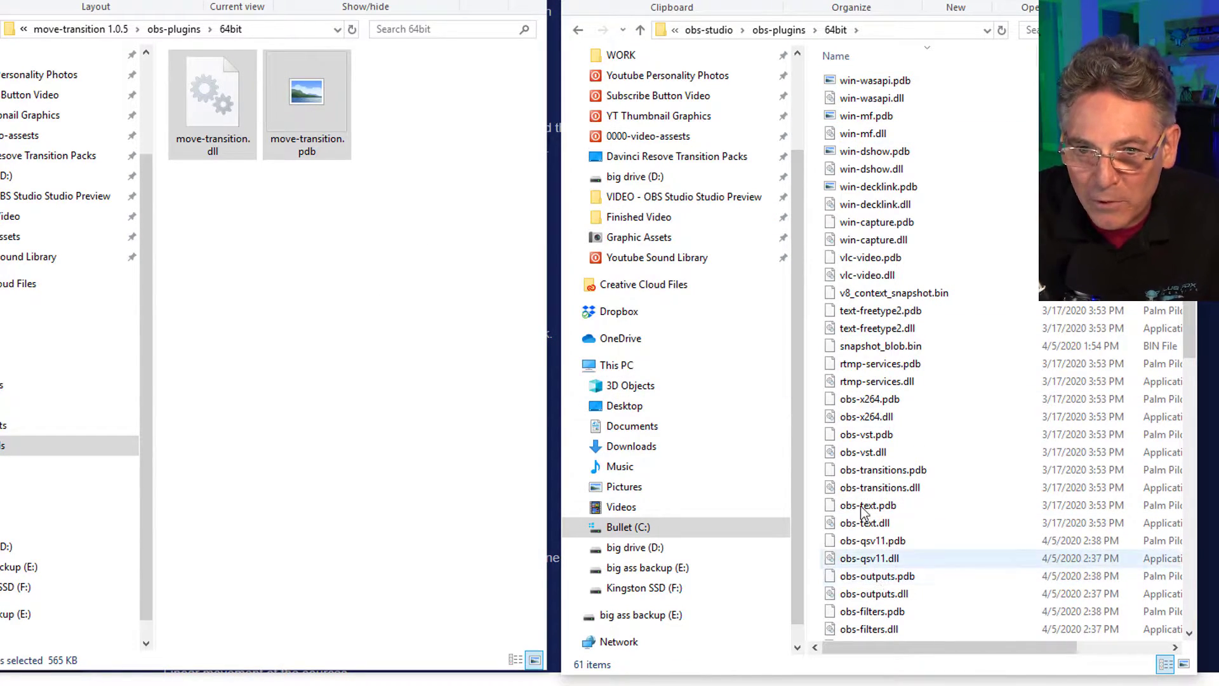
# Paste move-transition.dll and .pdb there, replacing existing copies and granting administrator permission.
pyautogui.moveTo(431, 233); pyautogui.dragTo(213, 116)
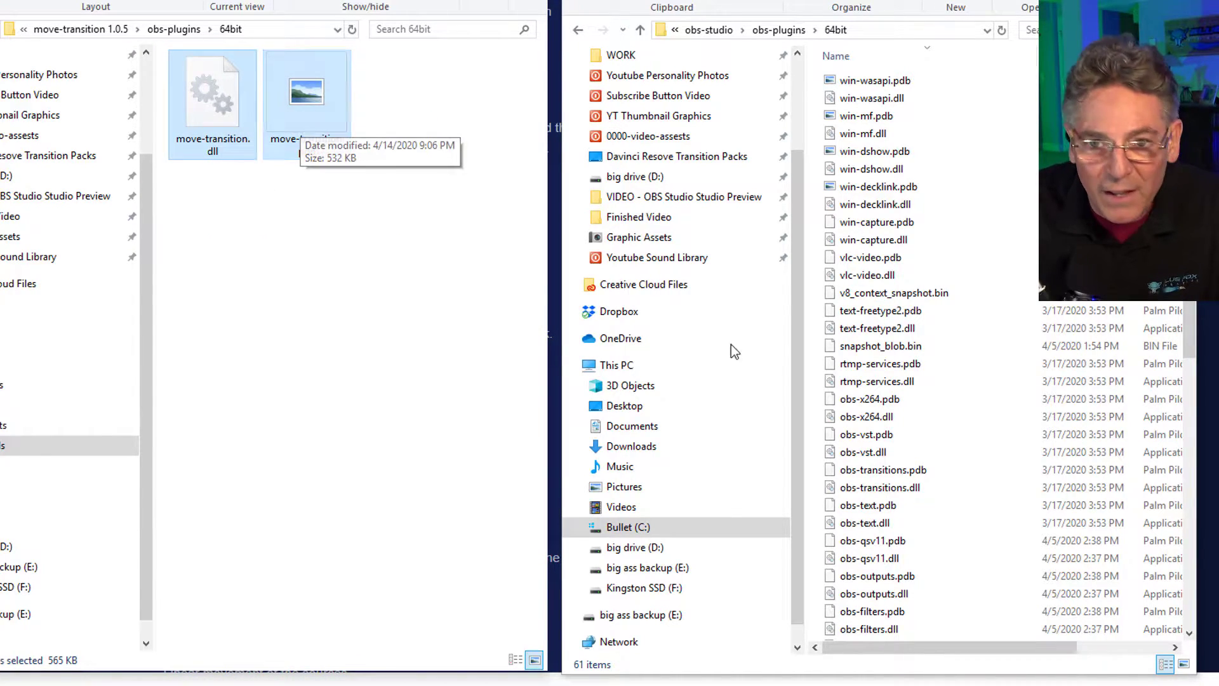
pyautogui.click(993, 284)
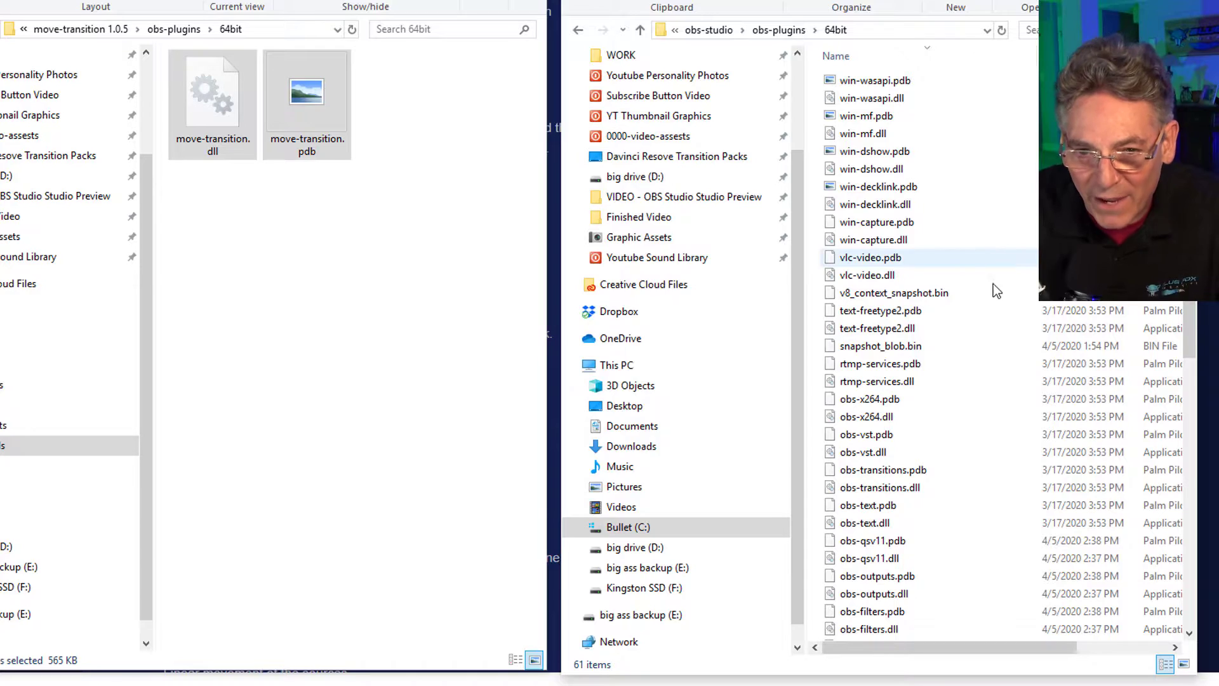
pyautogui.hotkey('ctrl', 'v')
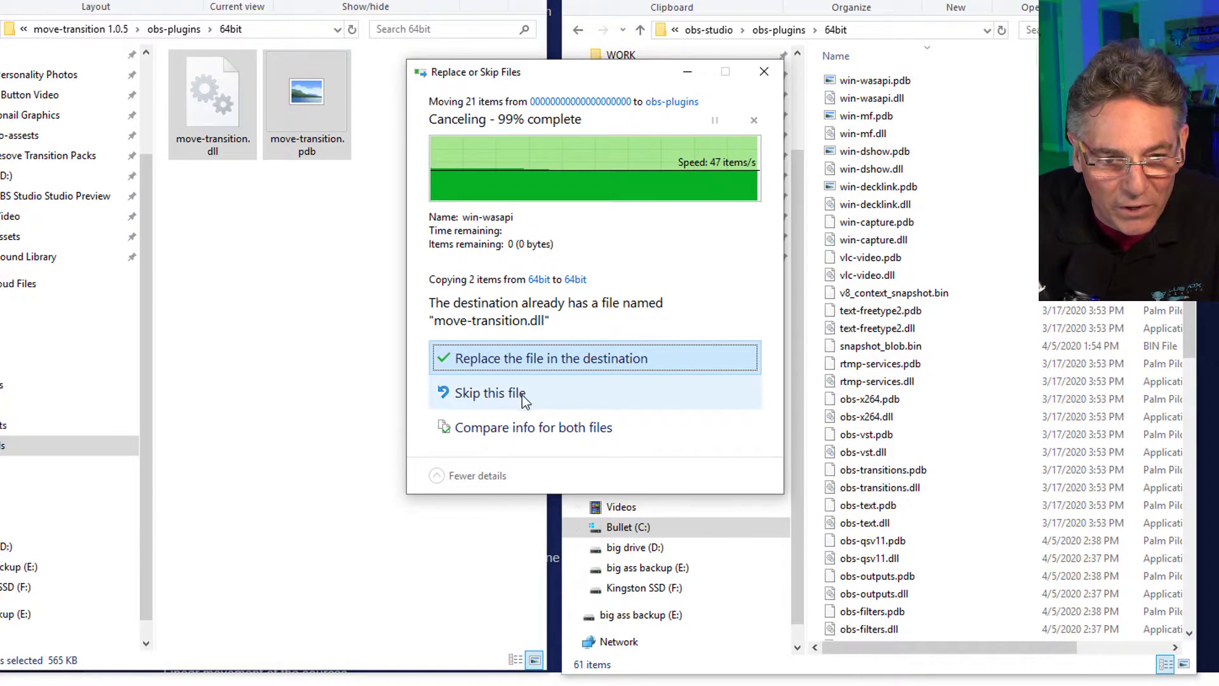
pyautogui.click(540, 360)
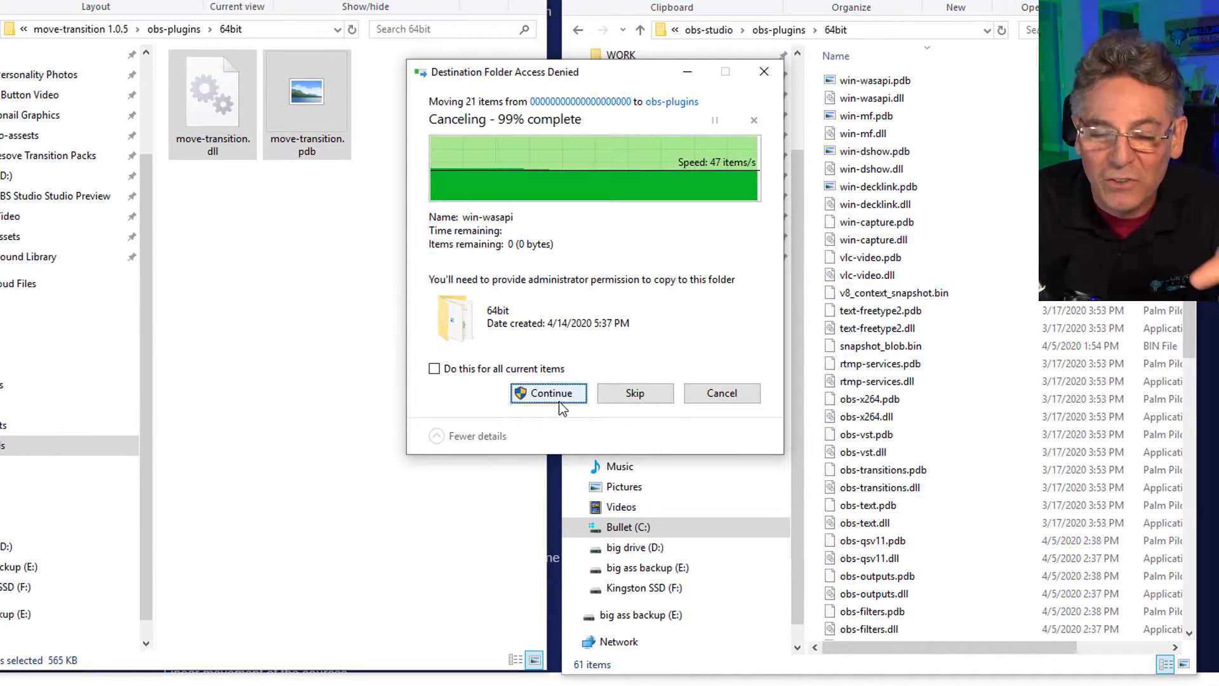
pyautogui.click(550, 401)
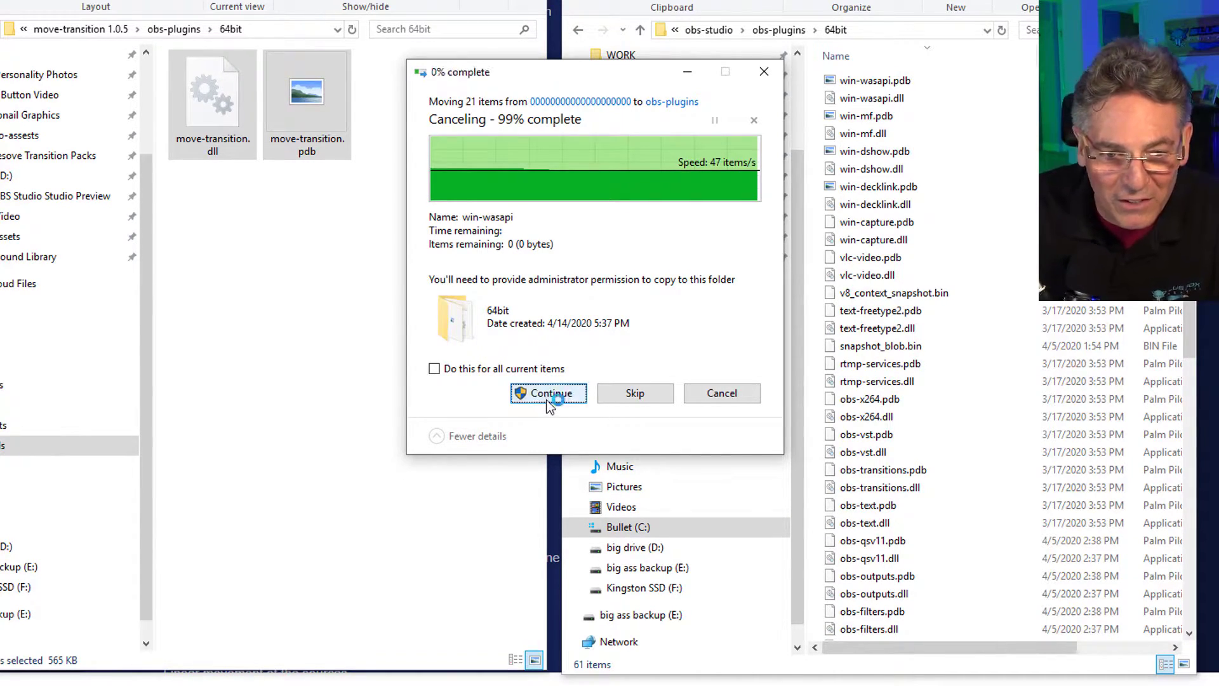
pyautogui.click(560, 401)
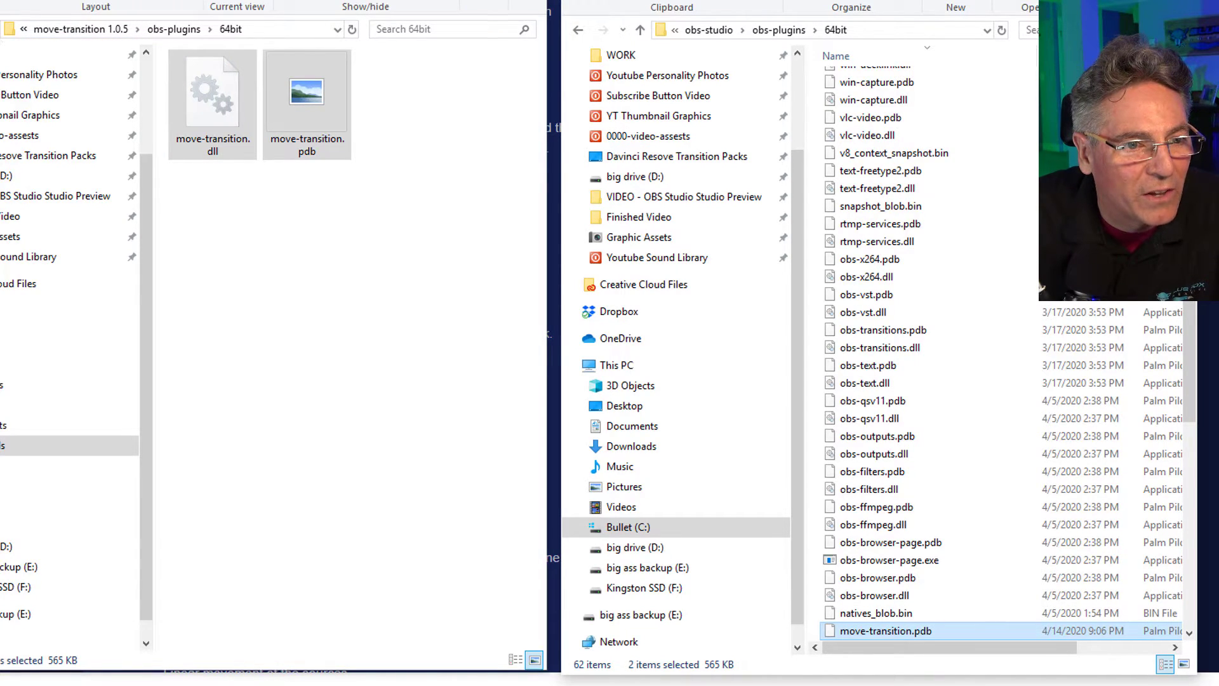
pyautogui.hotkey('alt', 'Up')
pyautogui.hotkey('alt', 'Up')
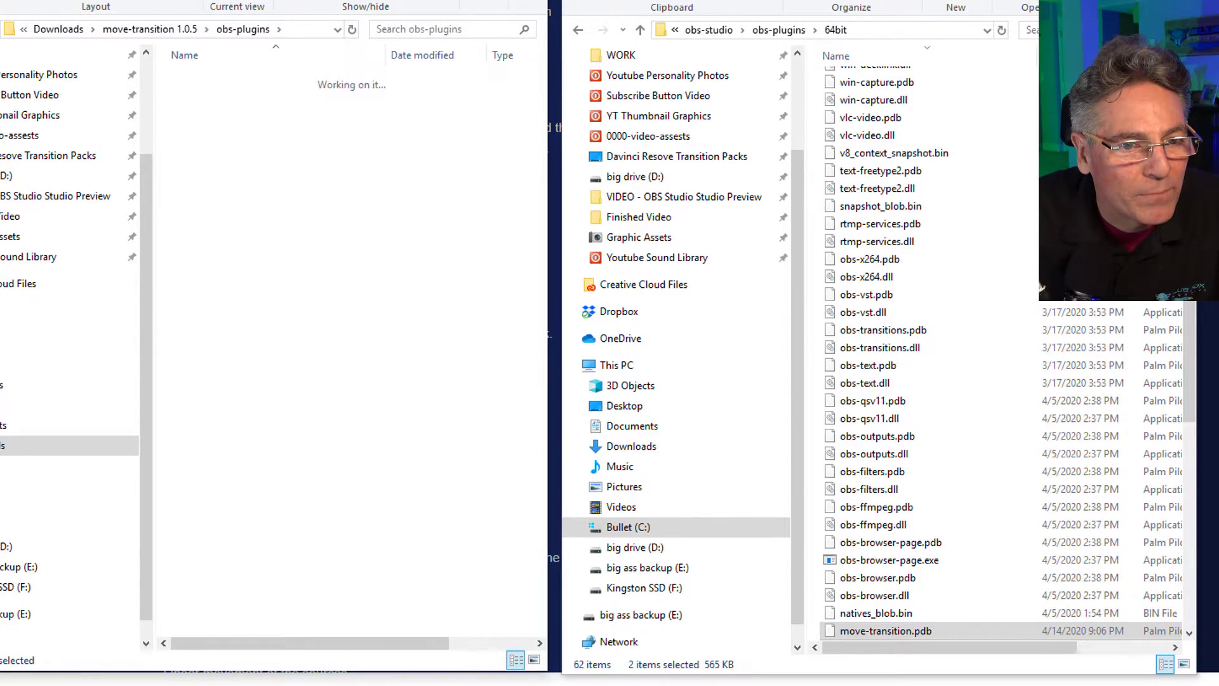
# Return the right window to obs-studio and open the plugin's data\obs-plugins folder on the left.
pyautogui.click(779, 30)
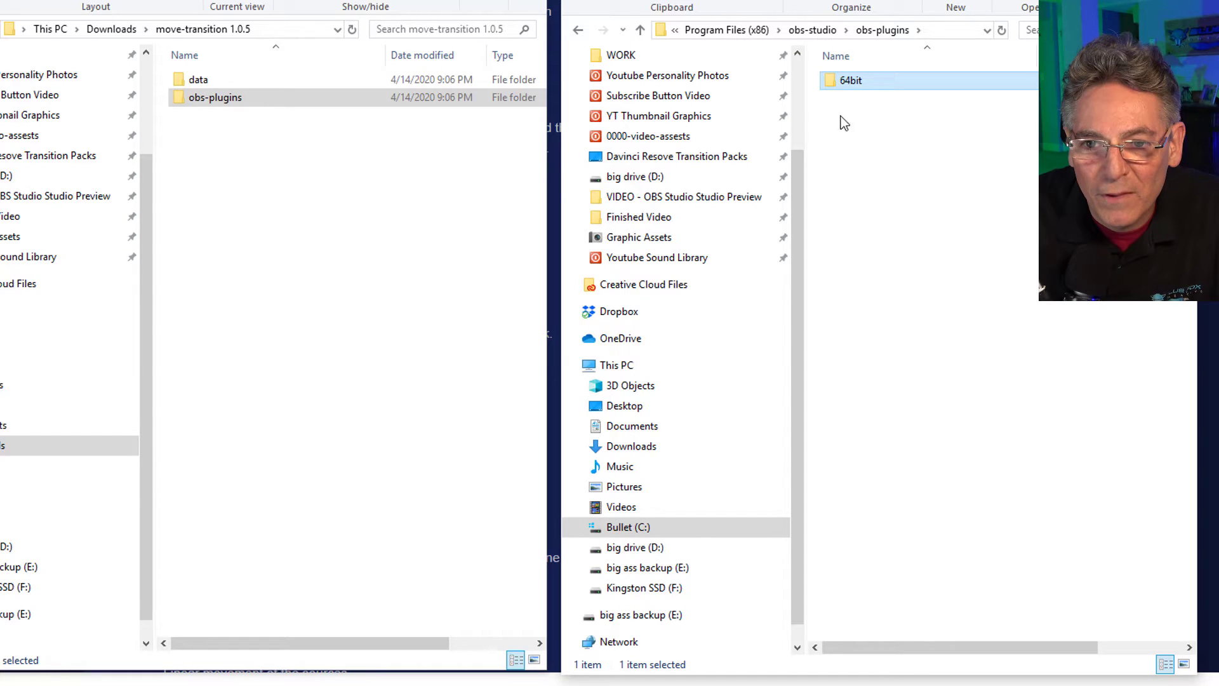
pyautogui.click(807, 33)
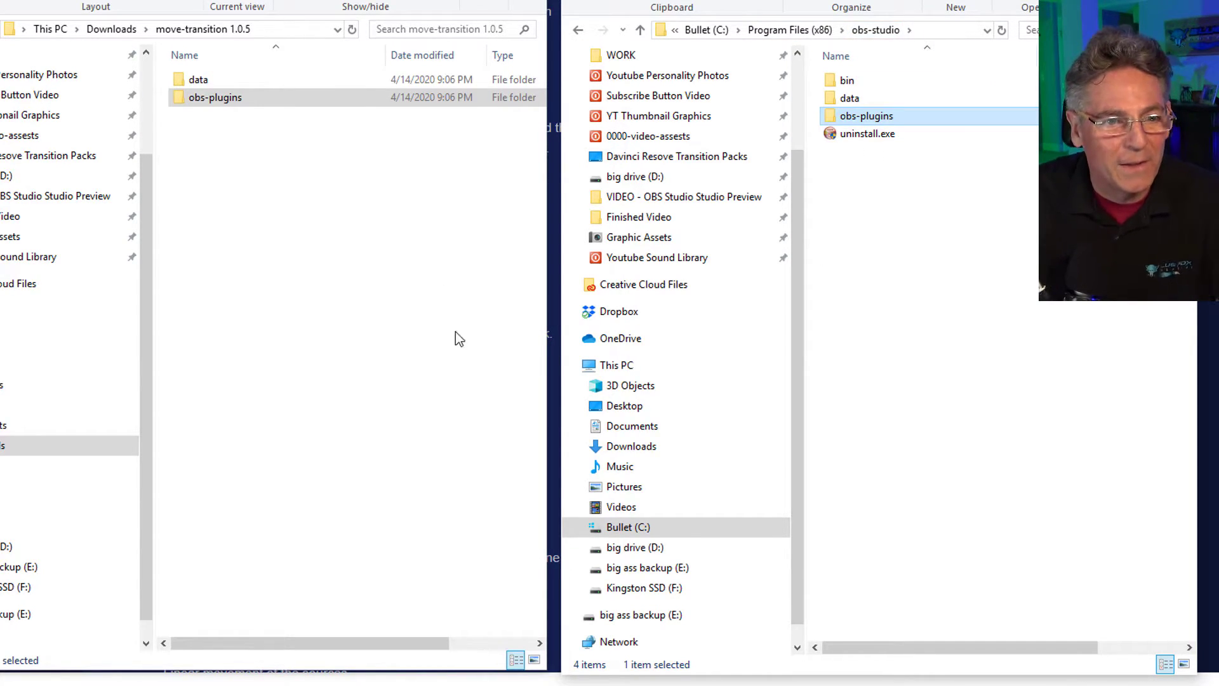
pyautogui.doubleClick(203, 78)
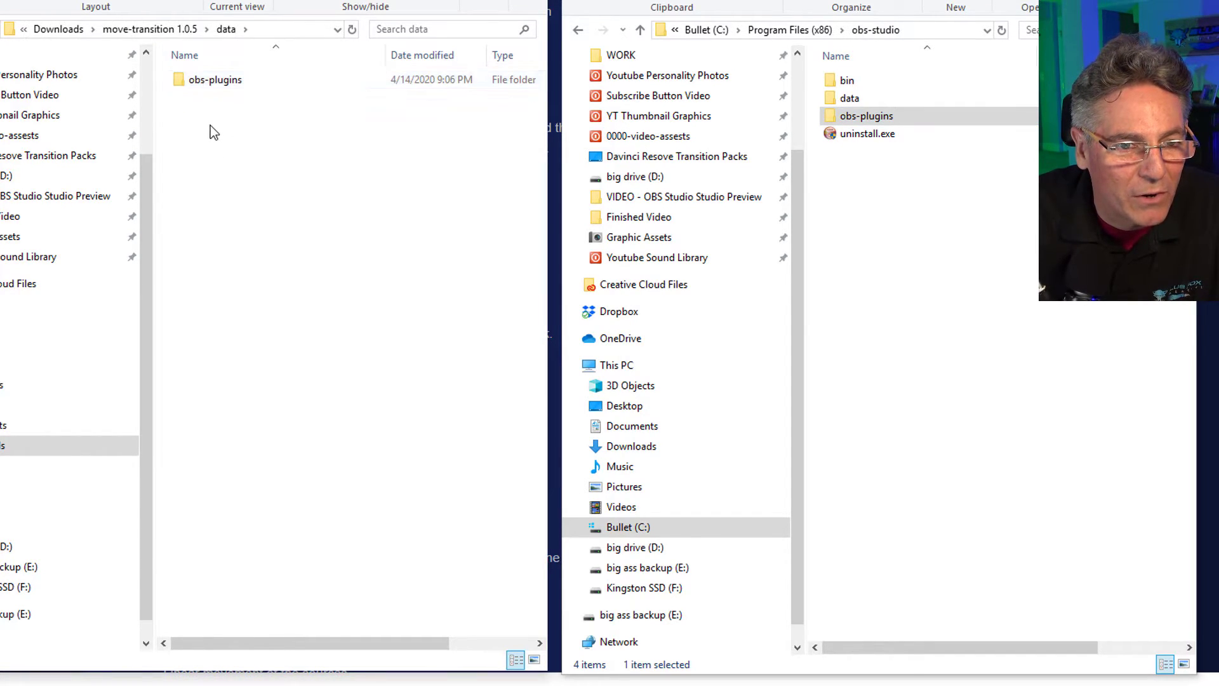
pyautogui.doubleClick(203, 80)
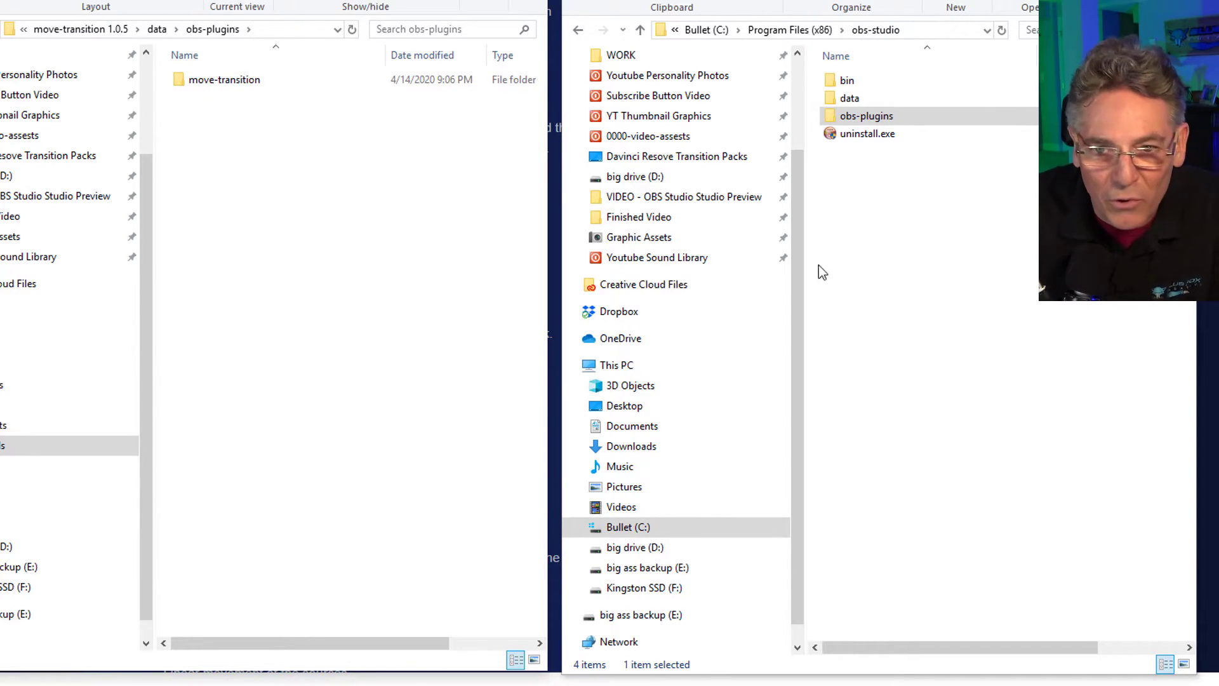
# Open obs-studio's data\obs-plugins folder and select the downloaded move-transition folder.
pyautogui.click(851, 102)
pyautogui.doubleClick(850, 99)
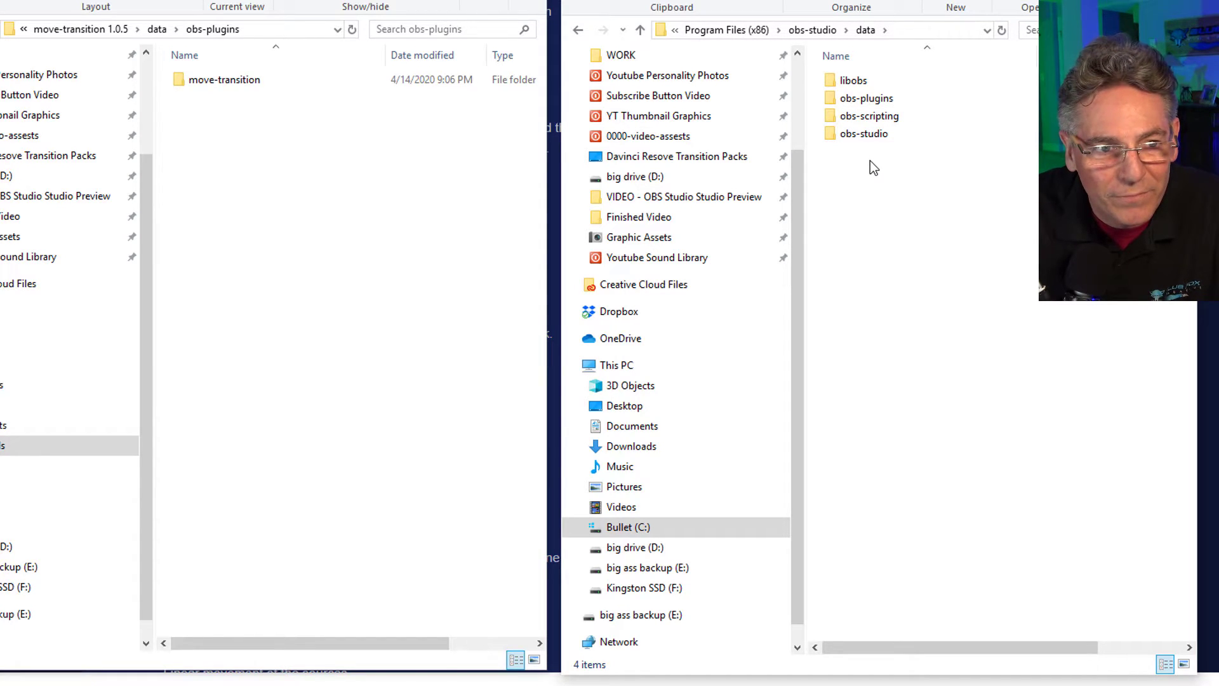
pyautogui.doubleClick(865, 100)
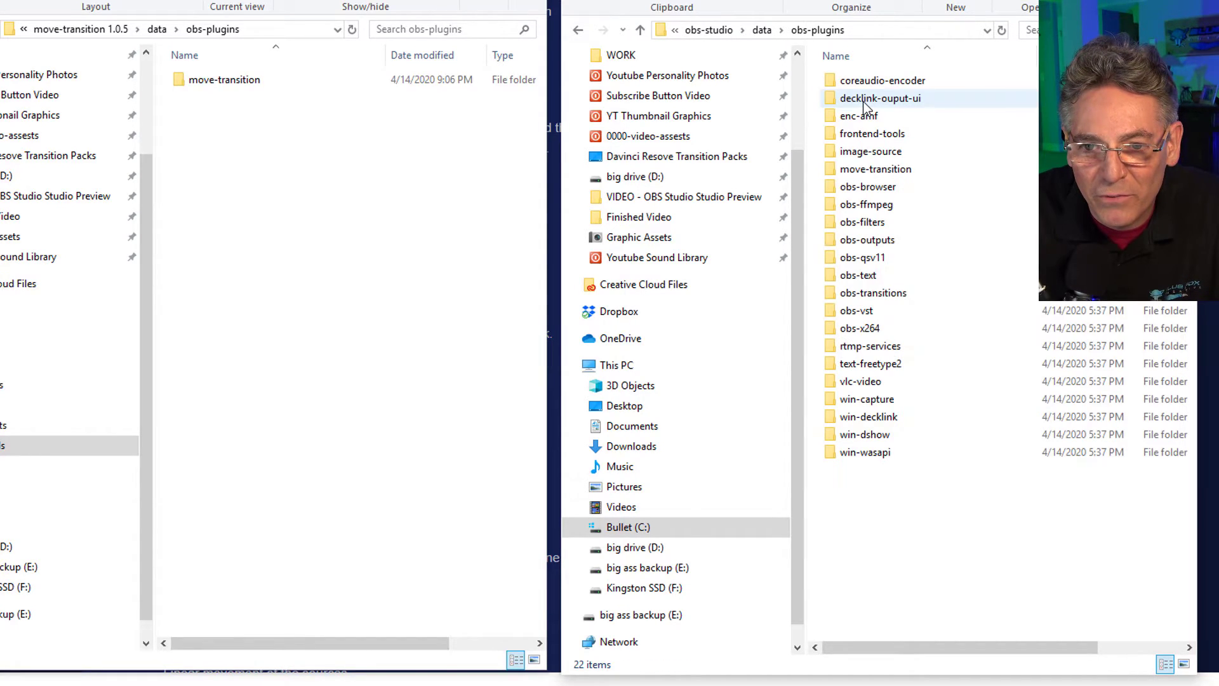
pyautogui.moveTo(981, 505); pyautogui.dragTo(870, 89)
pyautogui.click(267, 350)
pyautogui.click(221, 81)
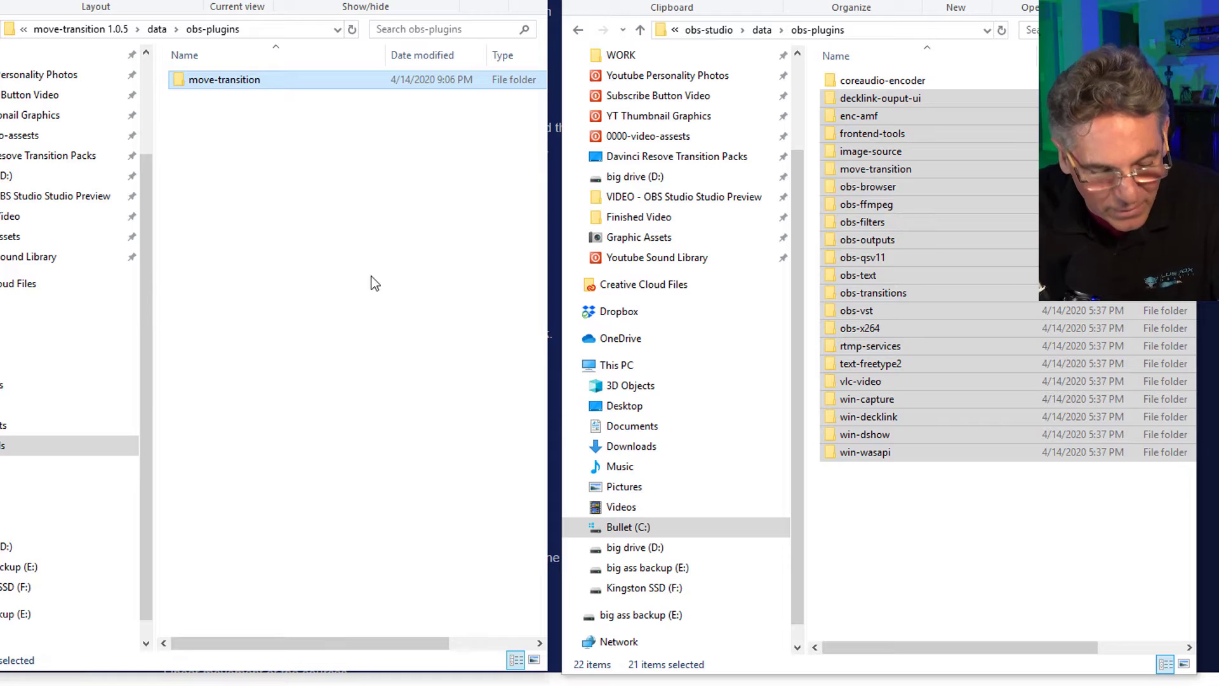
pyautogui.click(936, 595)
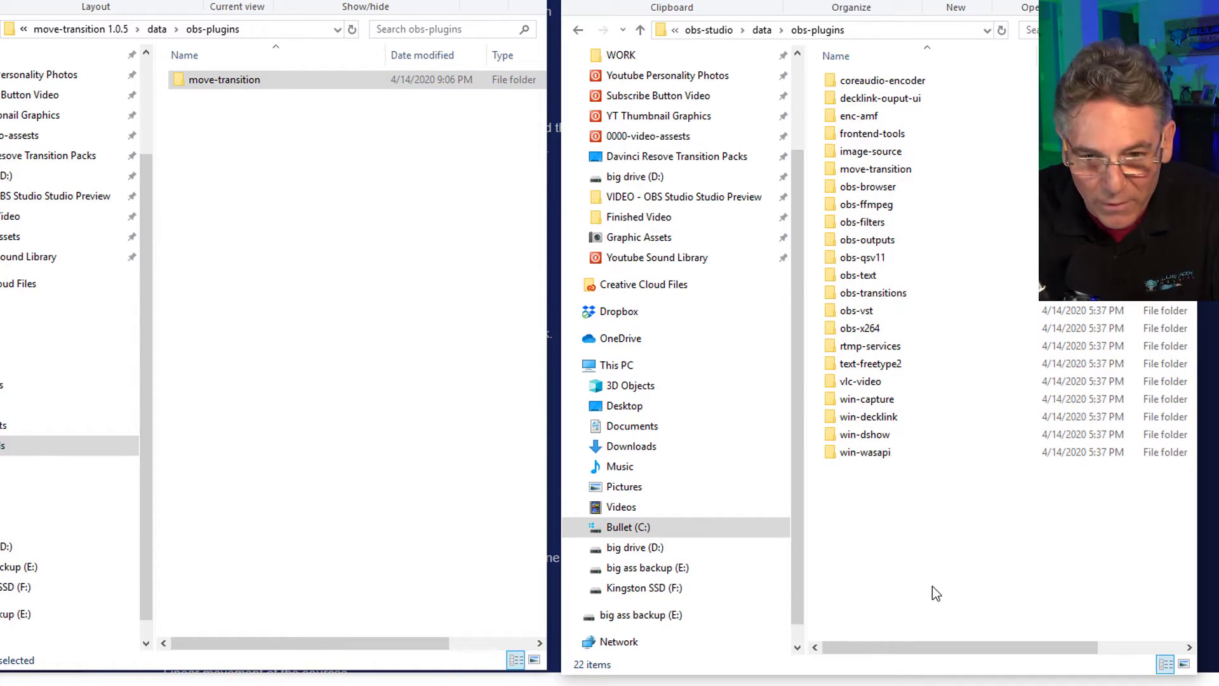
# Paste the move-transition folder into obs-studio's data\obs-plugins, replacing files with administrator permission.
pyautogui.hotkey('ctrl', 'v')
pyautogui.click(520, 343)
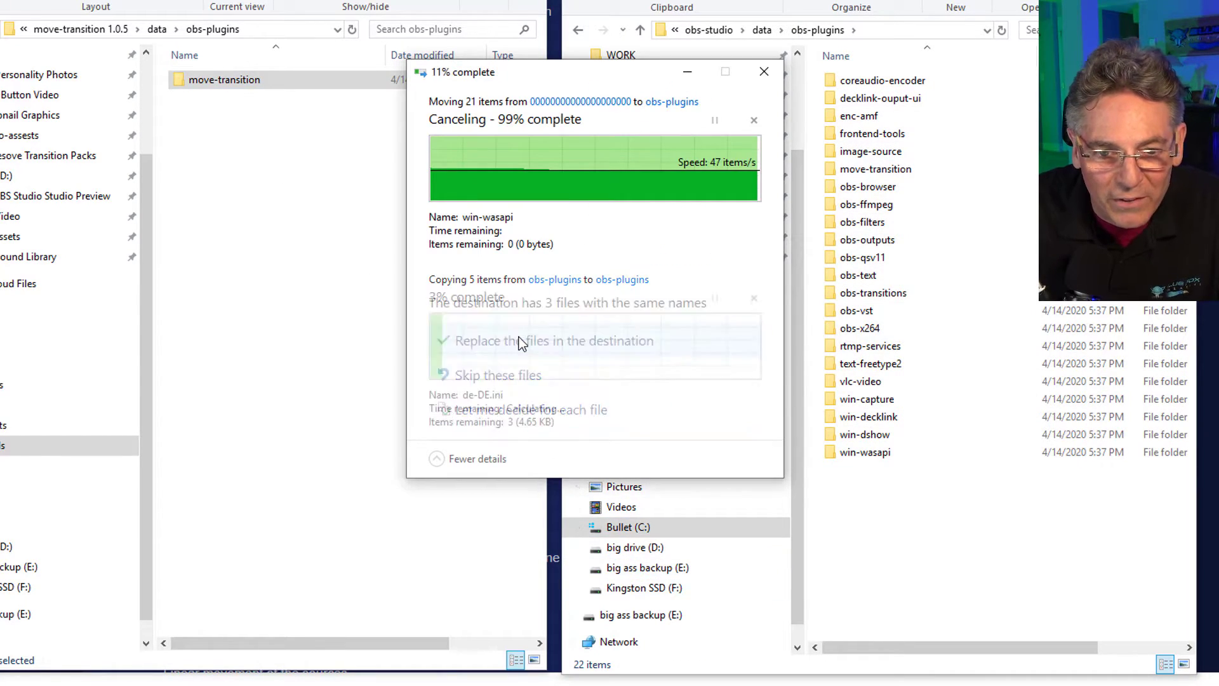
pyautogui.click(562, 405)
pyautogui.click(545, 396)
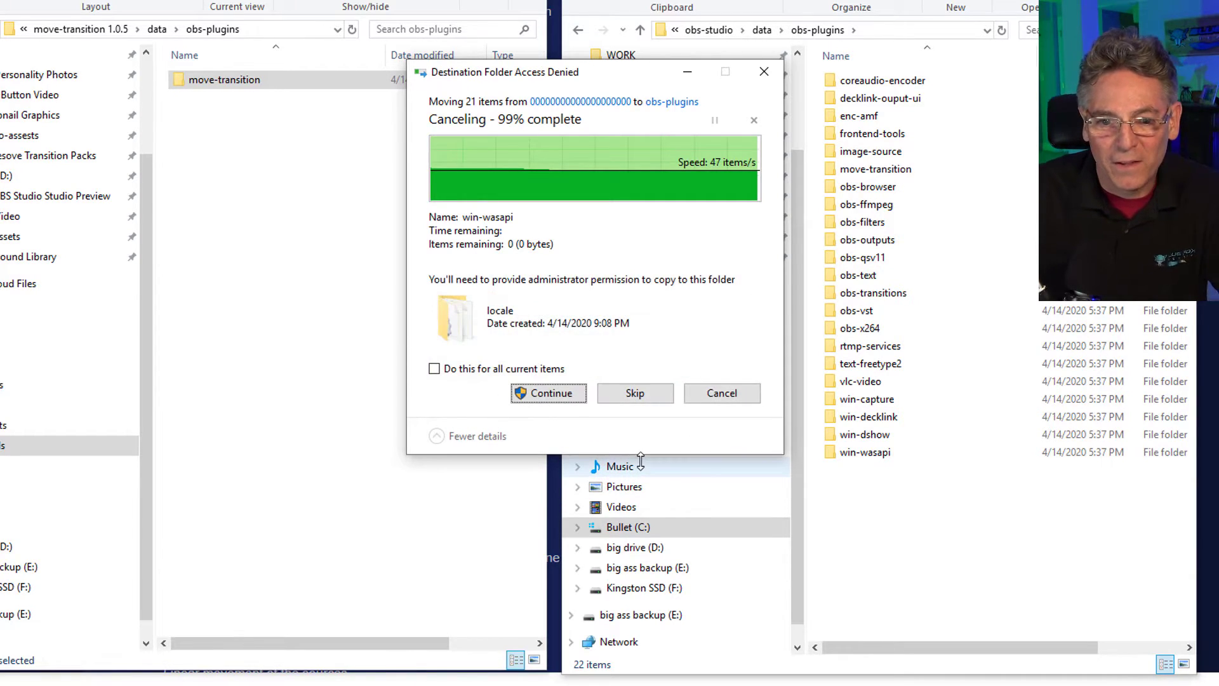
pyautogui.click(552, 393)
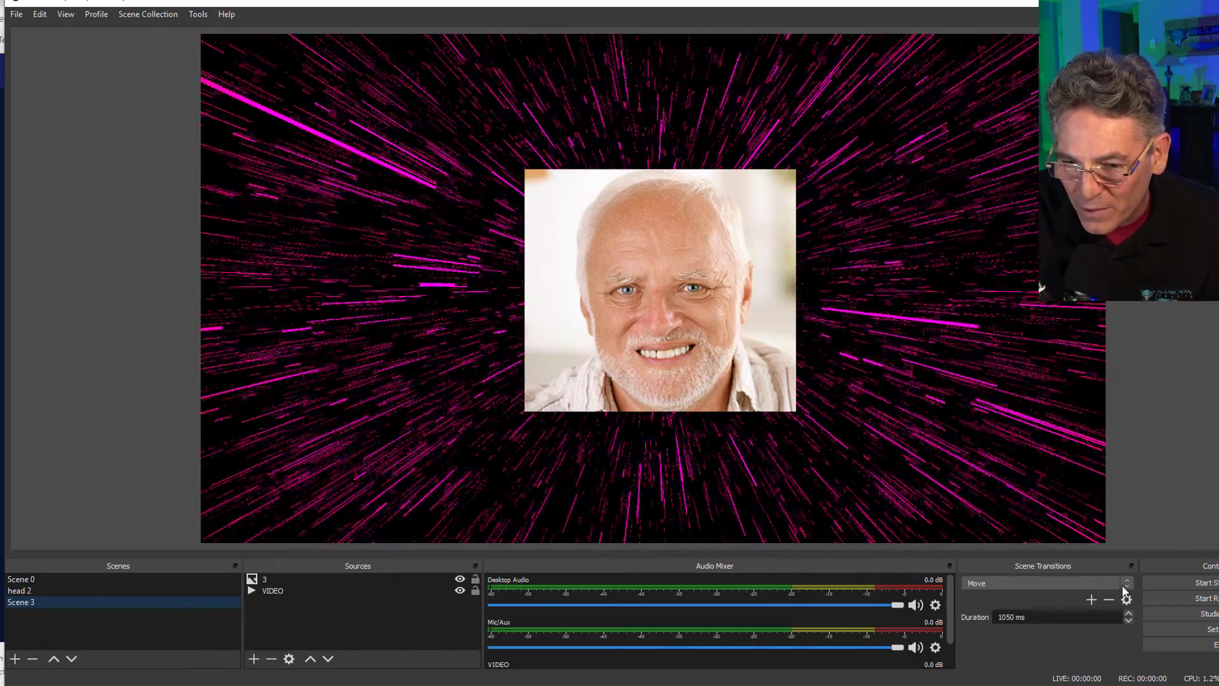
# Add the Move scene transition and switch scenes up and down to watch it animate.
pyautogui.click(1093, 604)
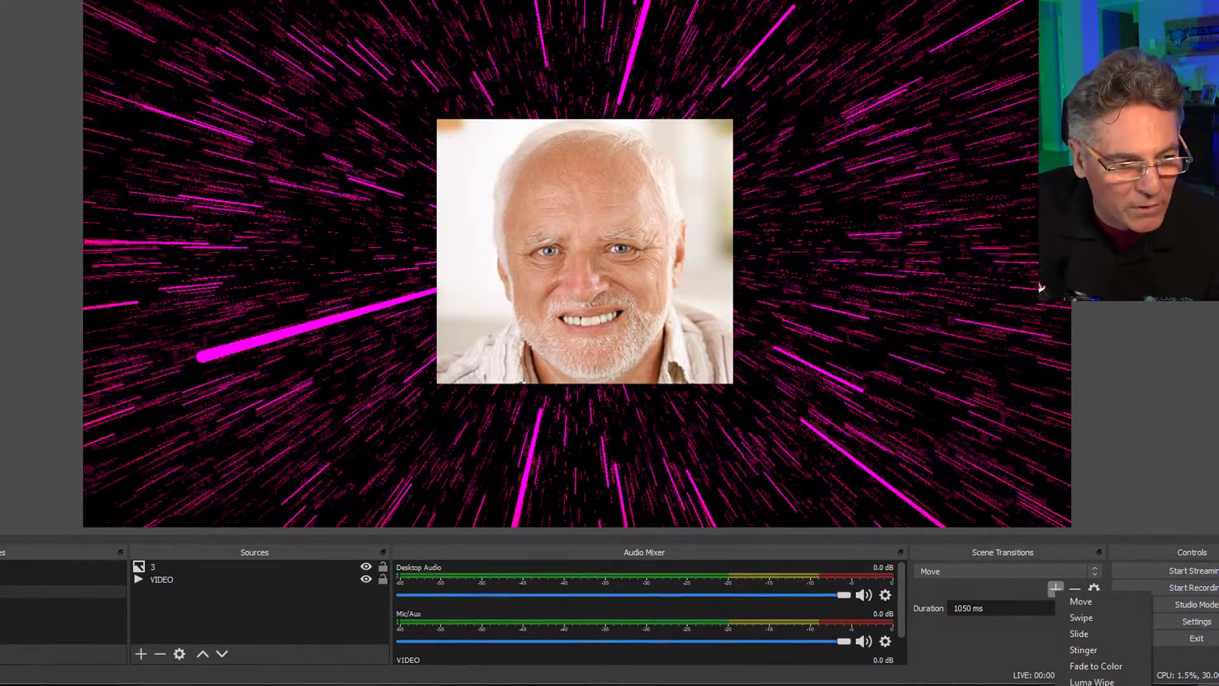
pyautogui.press('Up')
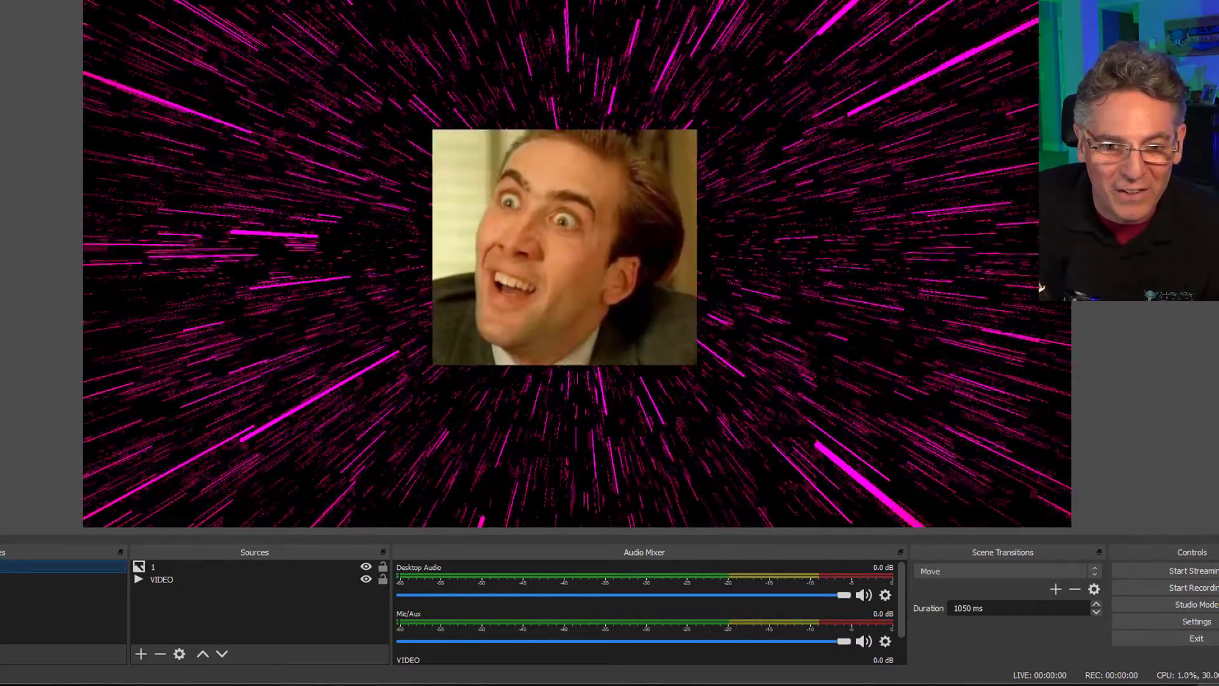
pyautogui.press('Down')
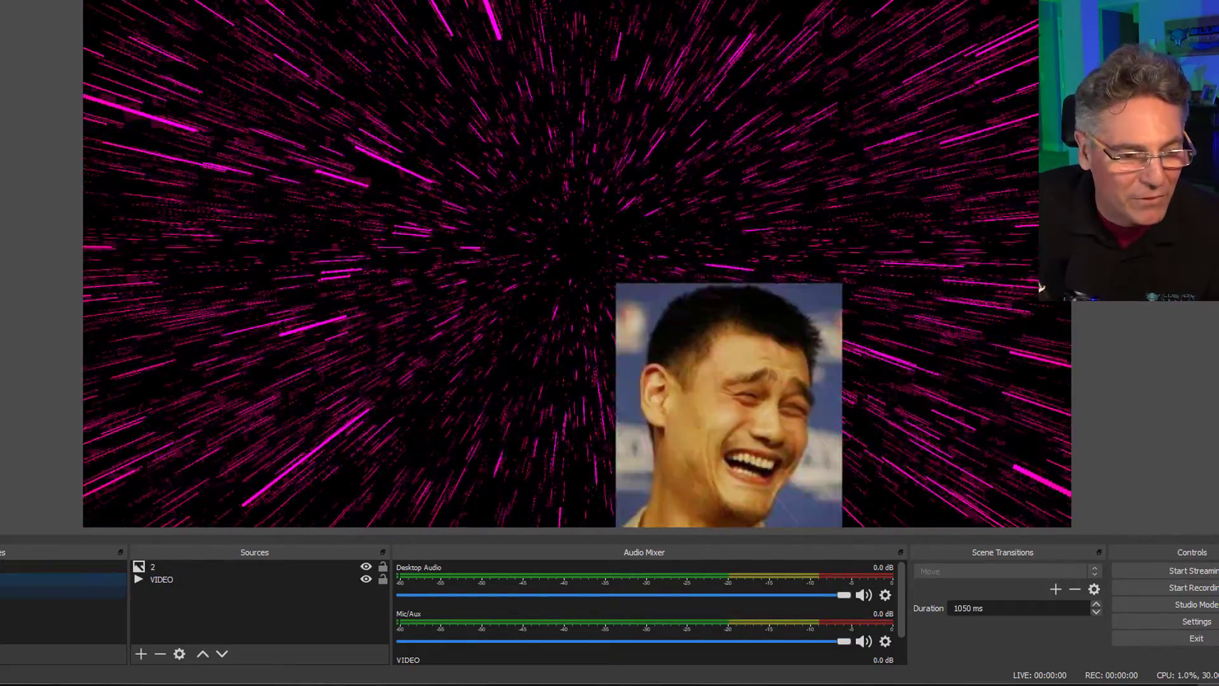